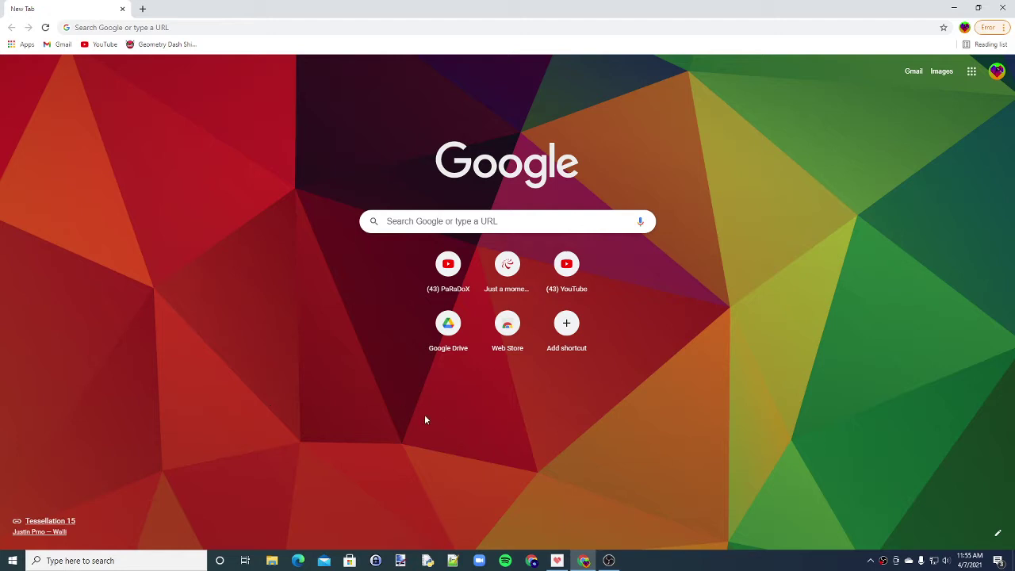
Go to YouTube and open the Destroid - Funk Hole video from the 'funk hoole - destroid' search
left_click(106, 31)
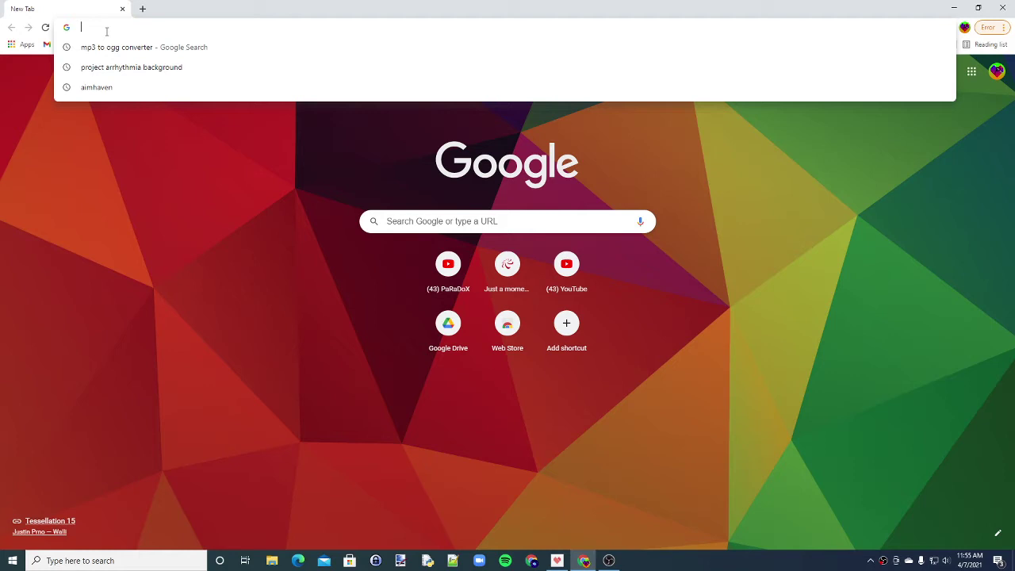
type("y")
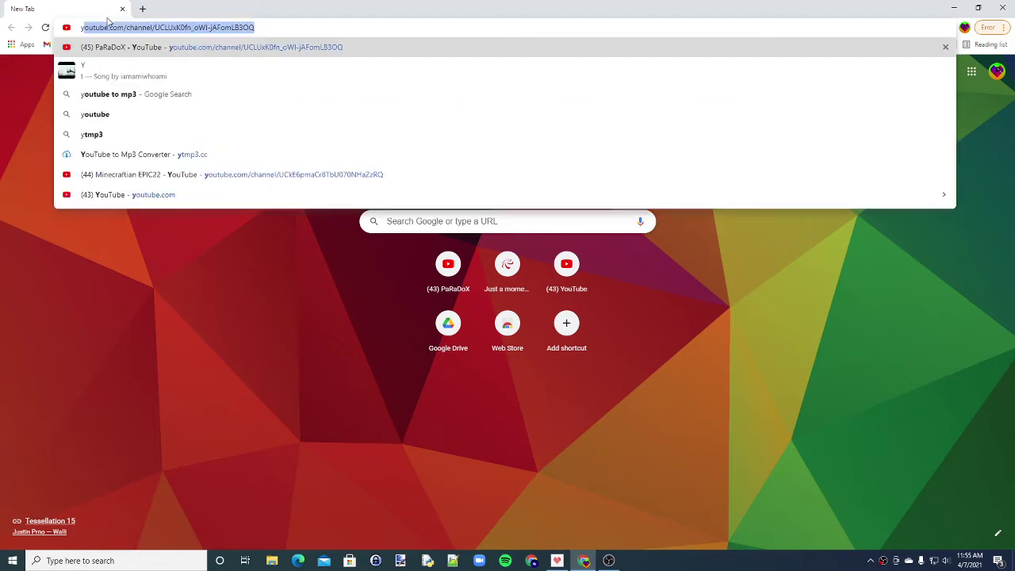
key("Return")
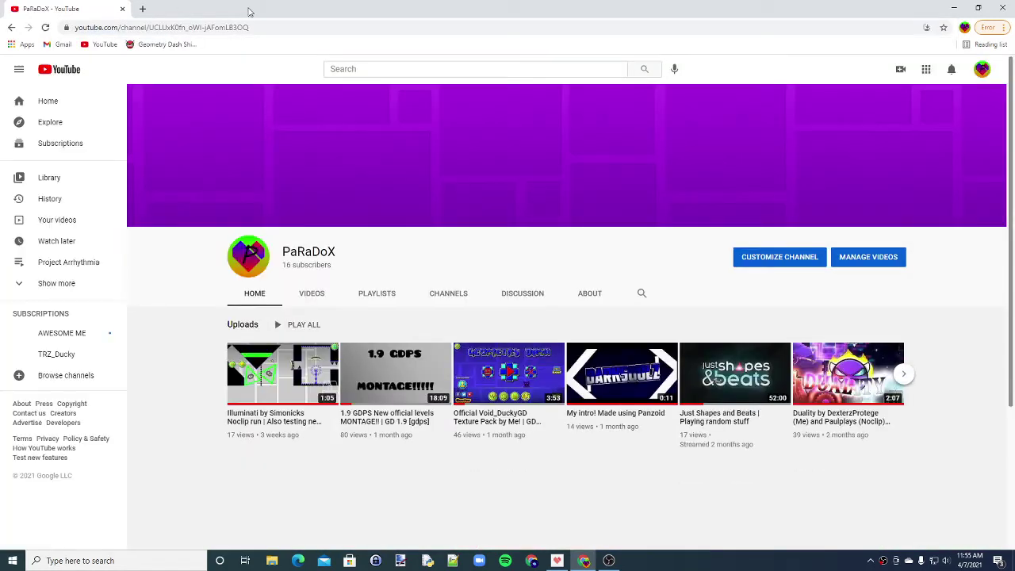
left_click(410, 69)
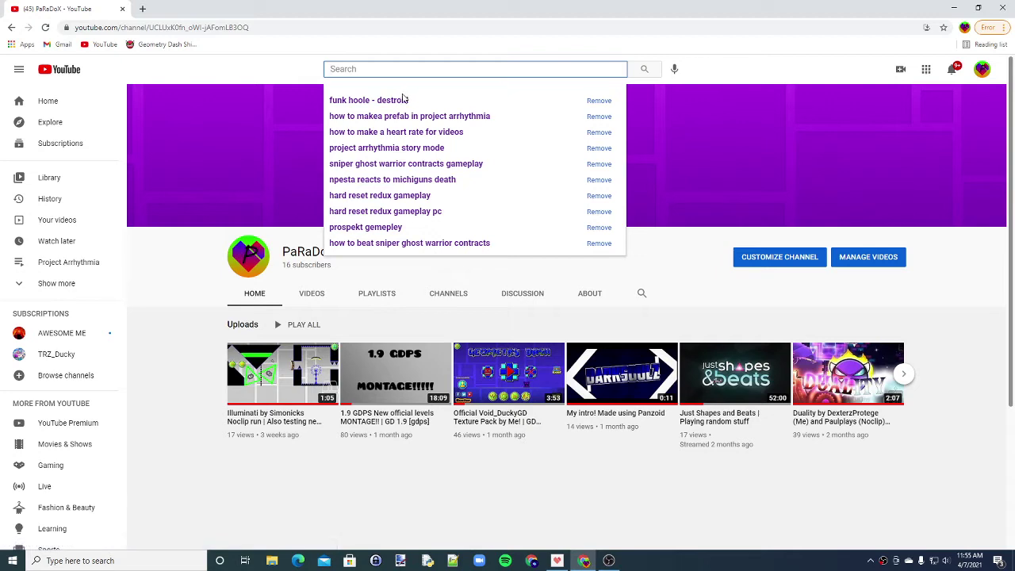
left_click(408, 99)
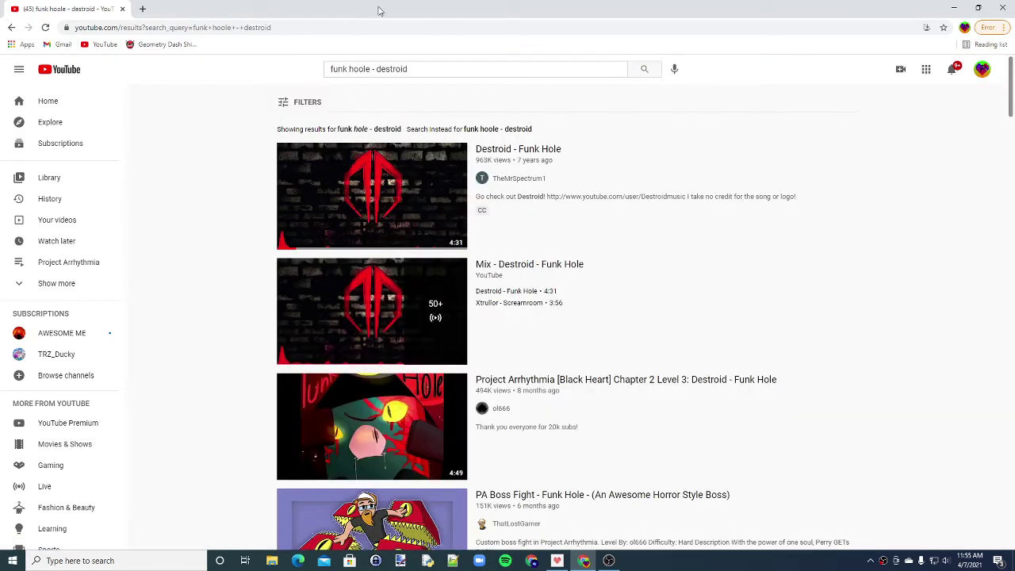
left_click(595, 164)
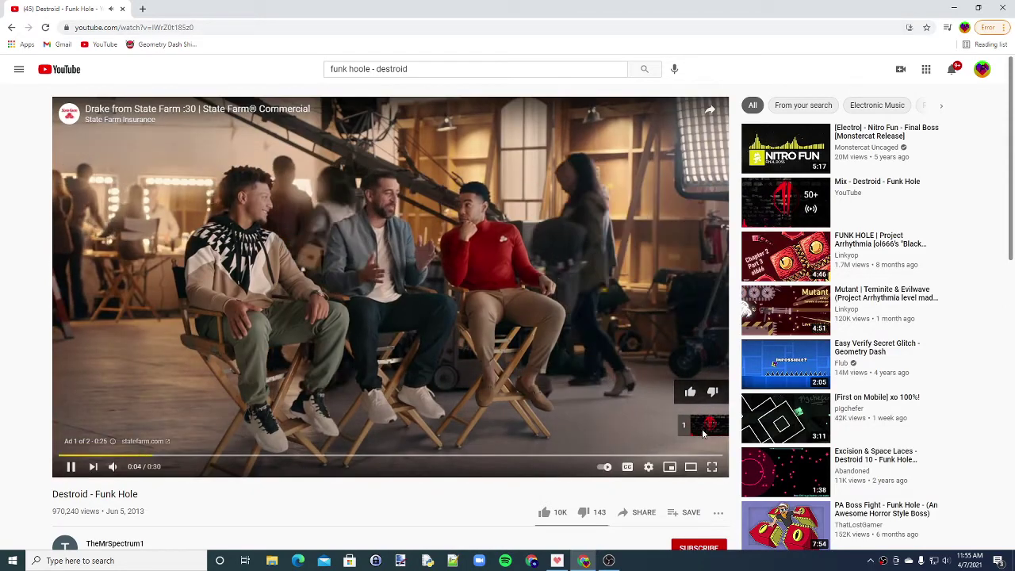
Skip the ad, pause the video at 0:01, and select its page address for copying
left_click(702, 434)
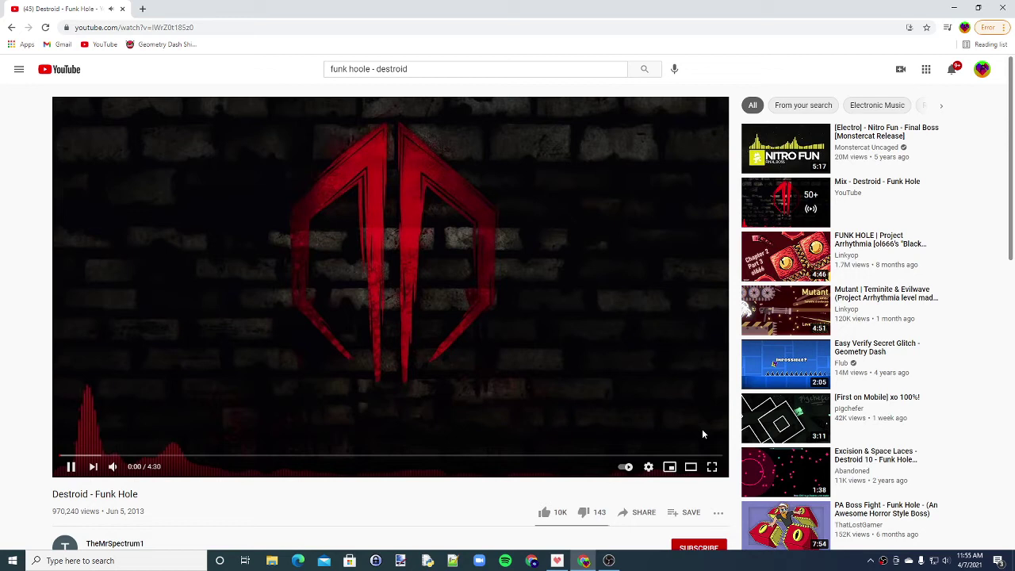
left_click(404, 341)
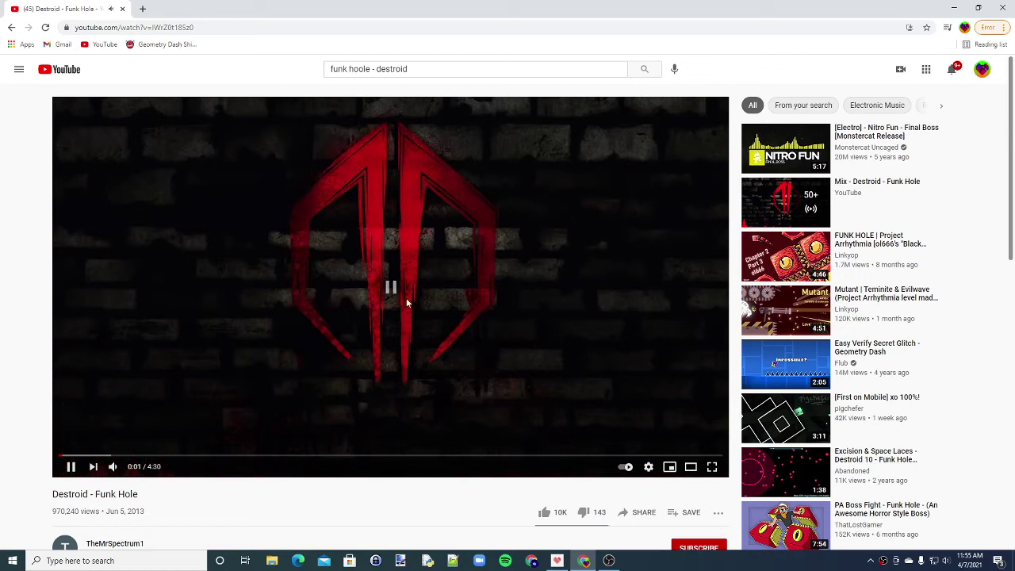
left_click(158, 28)
right_click(161, 29)
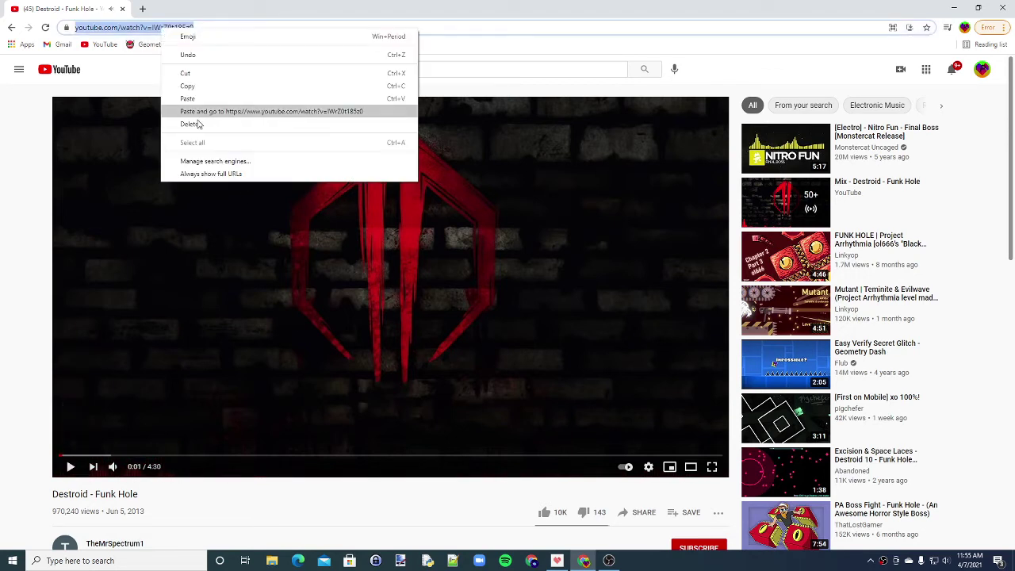
Copy the video URL, paste it into ytmp3.cc, and start converting it to MP3
left_click(189, 90)
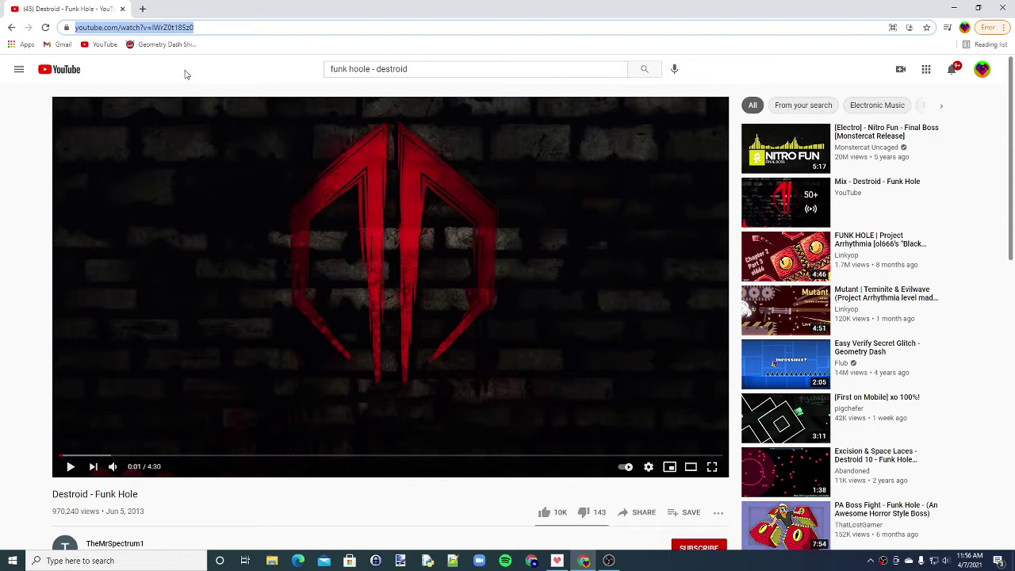
type("ytmp")
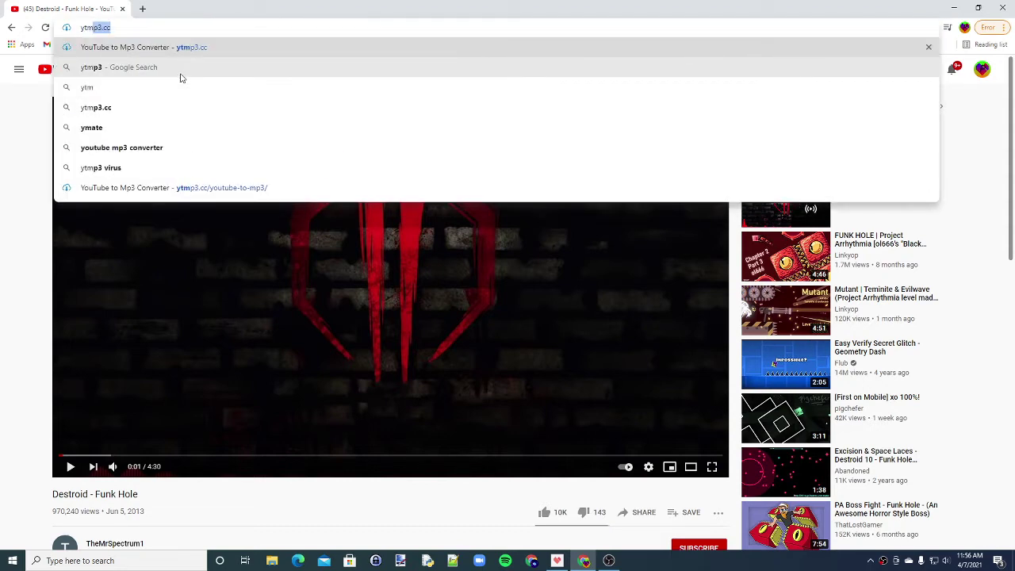
type("3.cc")
key("Return")
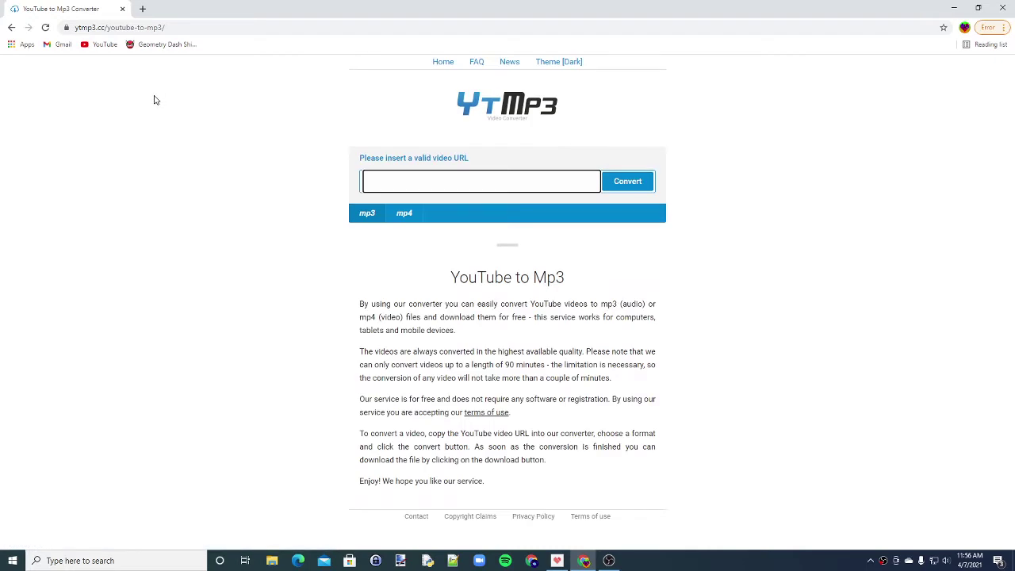
right_click(421, 174)
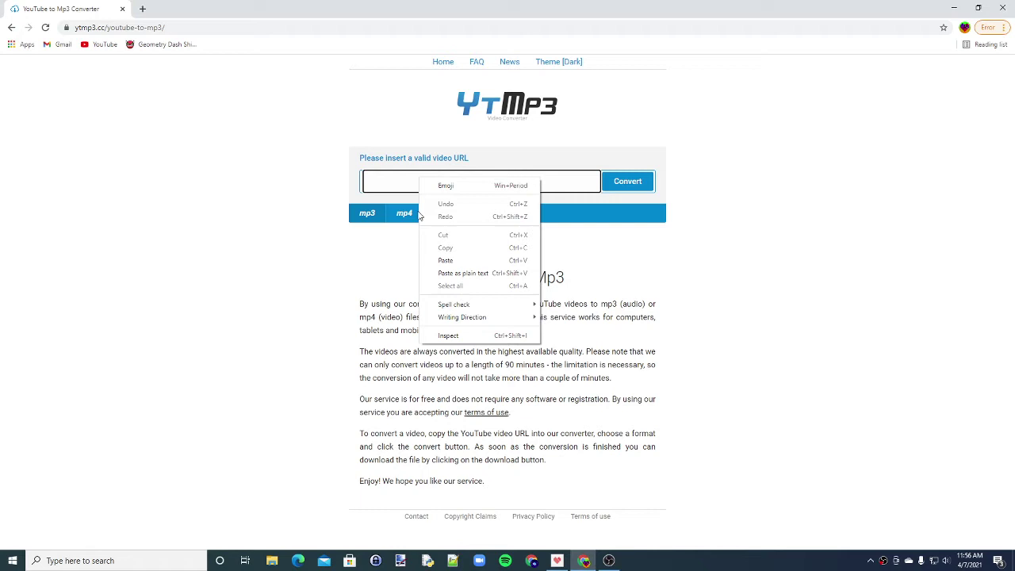
left_click(440, 263)
left_click(630, 191)
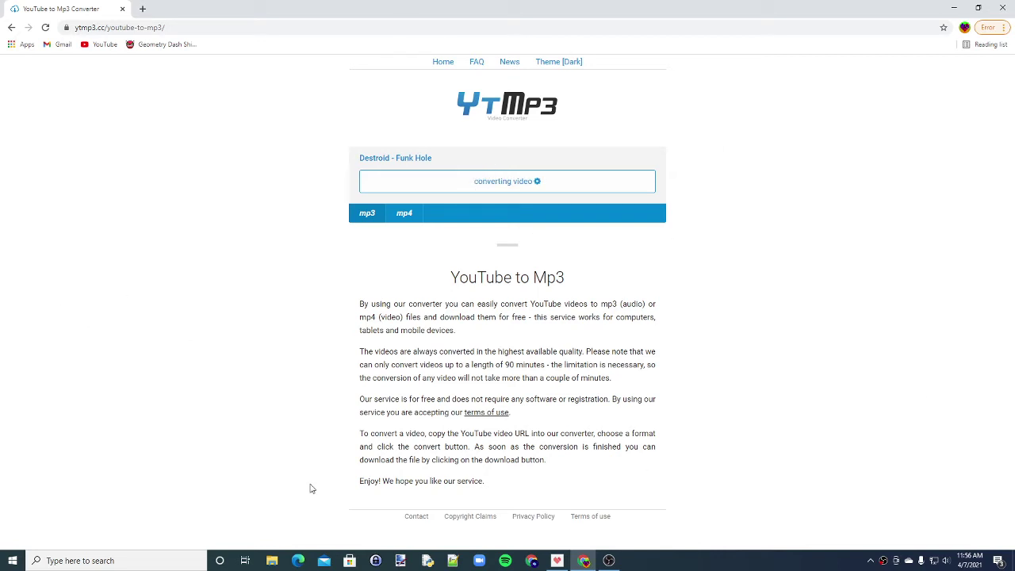
Download the converted Destroid - Funk Hole MP3 and save it to the Music folder
triple_click(299, 295)
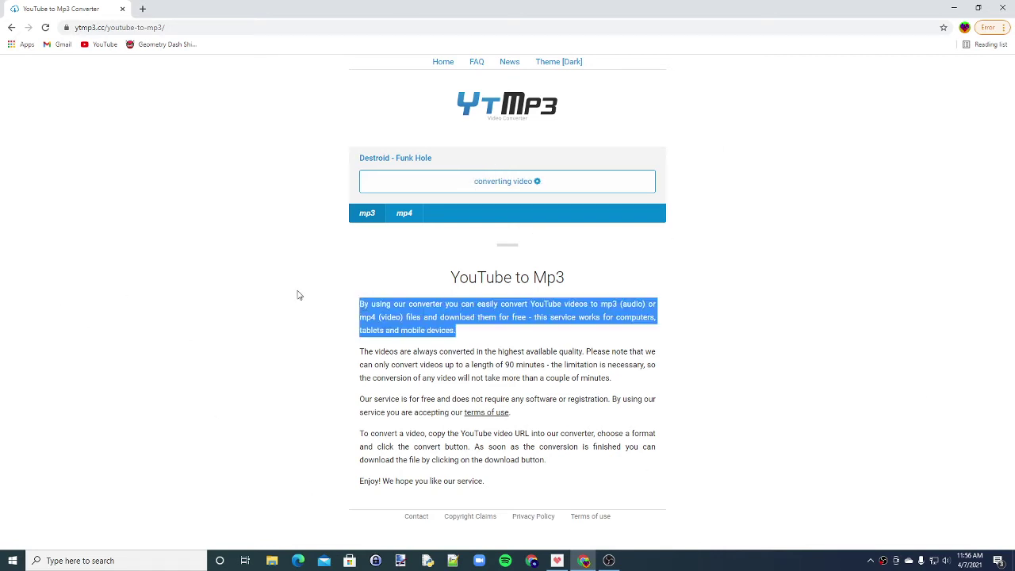
left_click(298, 295)
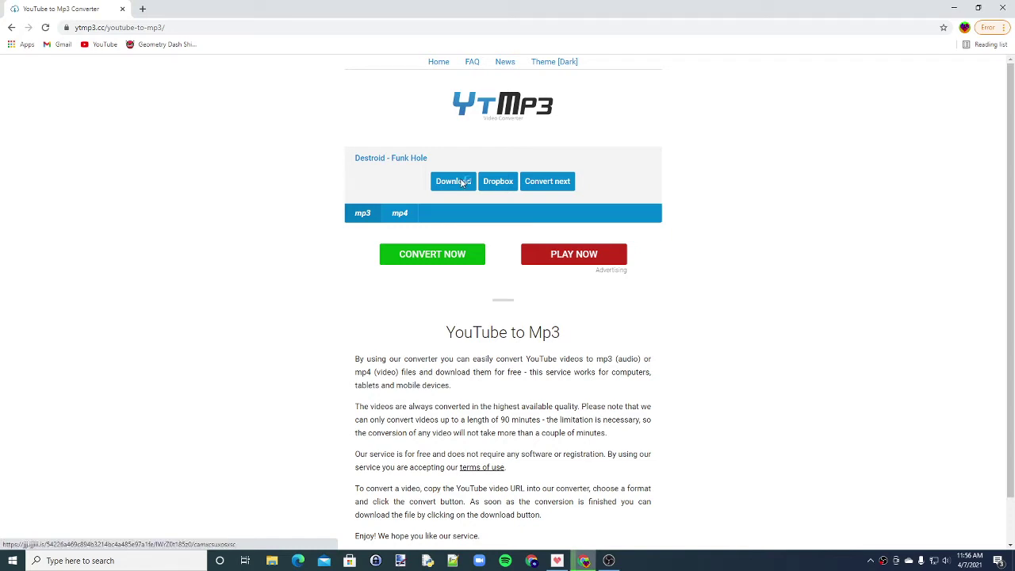
left_click(462, 181)
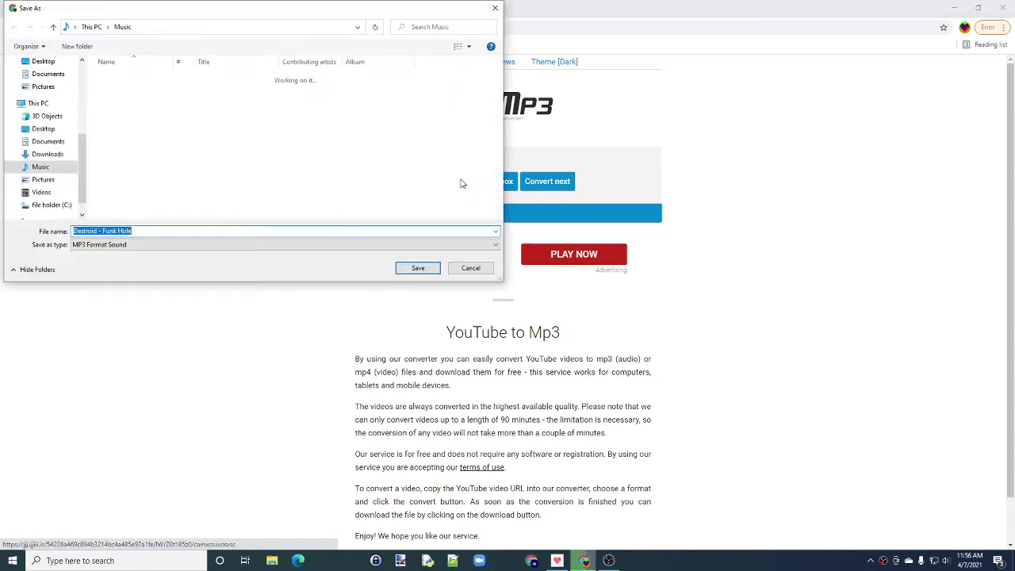
left_click(434, 268)
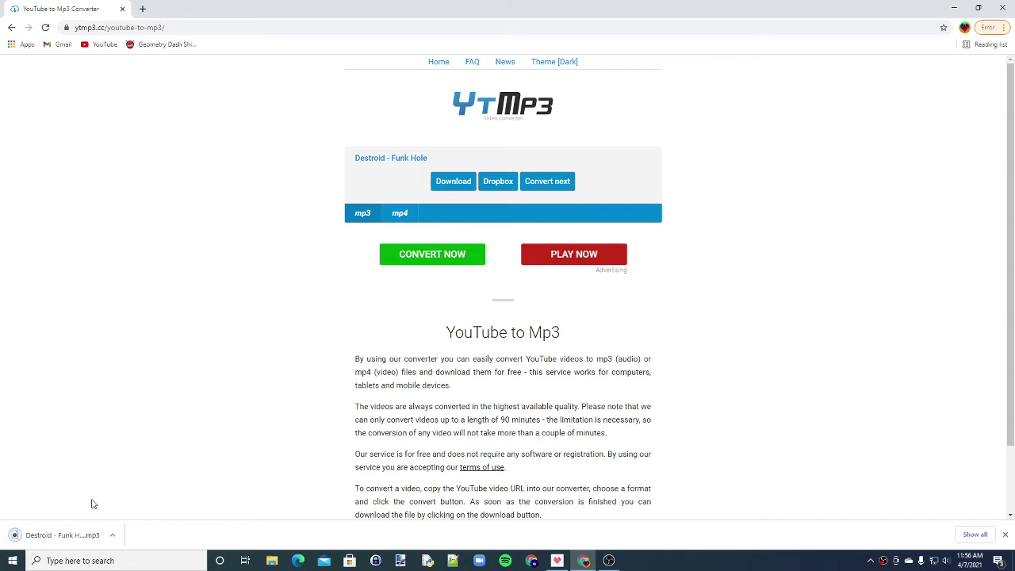
Search Google for 'mp3 to ogg' to find an MP3-to-OGG converter
left_click(123, 32)
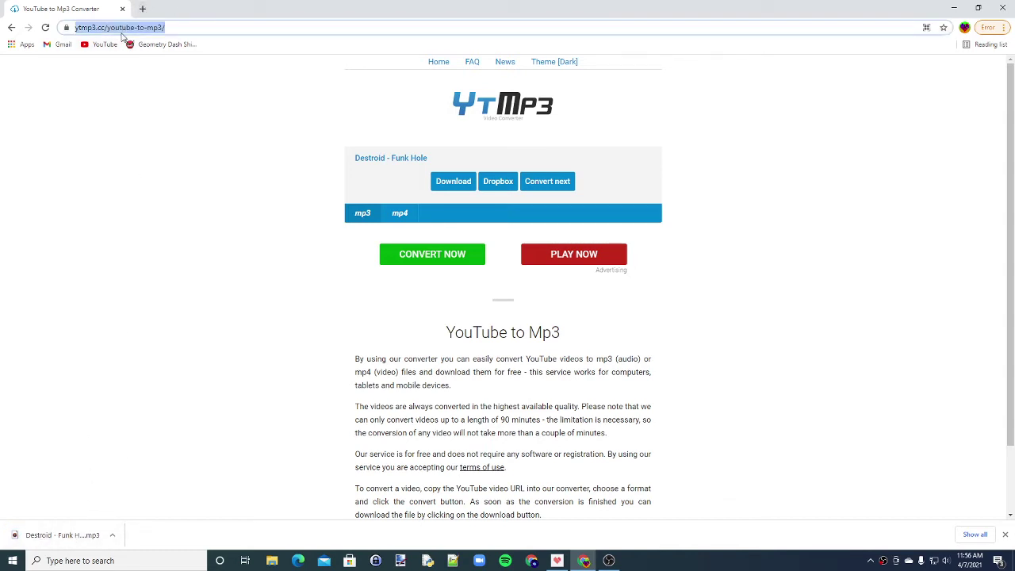
type("mp3 t")
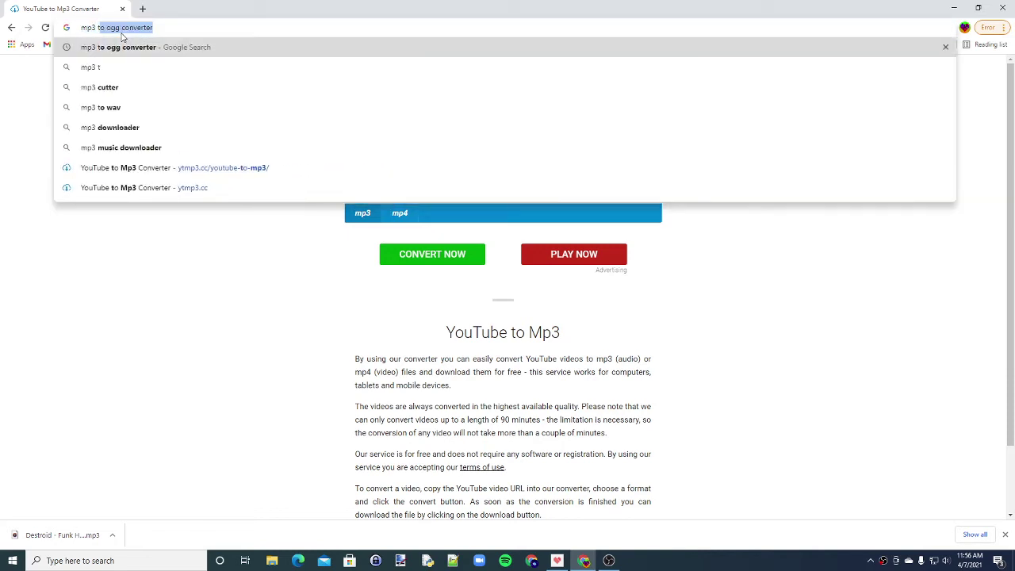
type("o ogg")
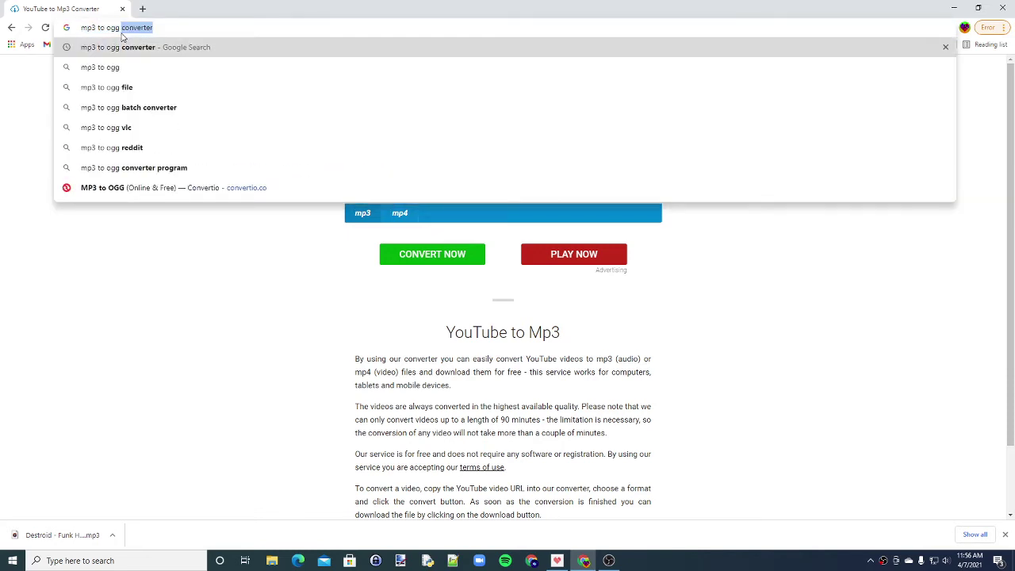
key("Return")
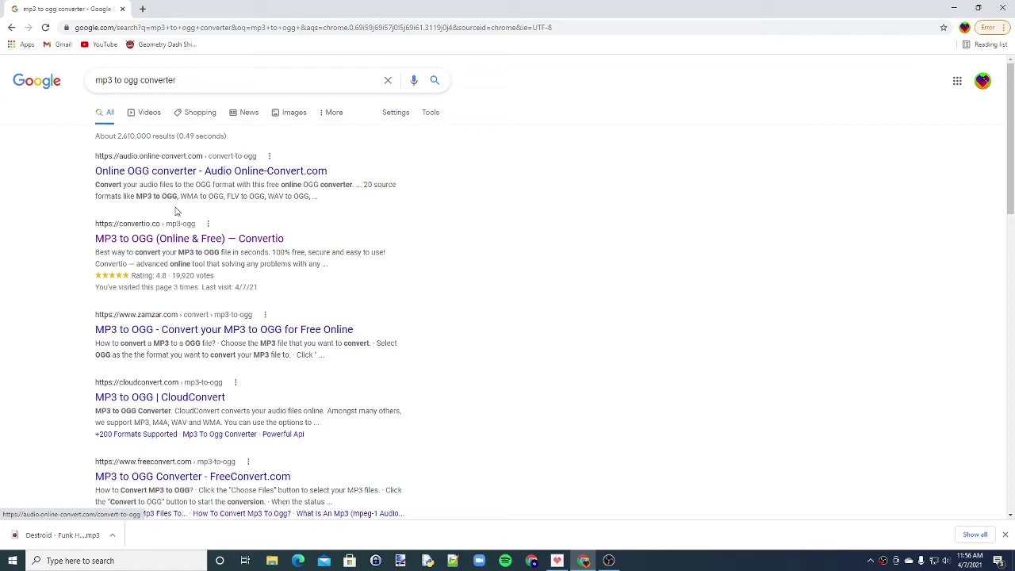
Convert the Funk Hole MP3 on Convertio and save Destroid-Funk-Hole_2.ogg to Music
left_click(188, 238)
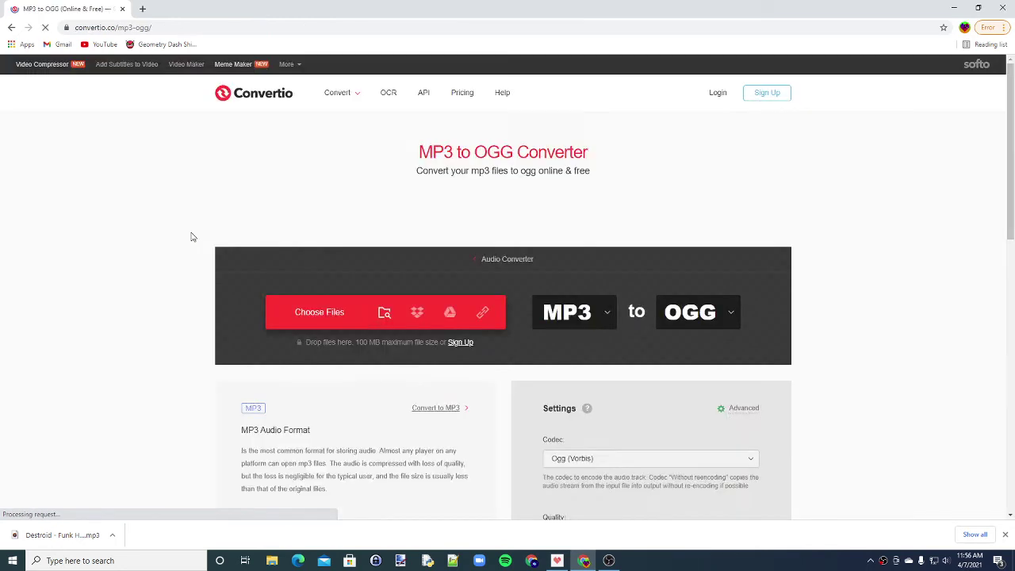
left_click_drag(77, 544, 329, 321)
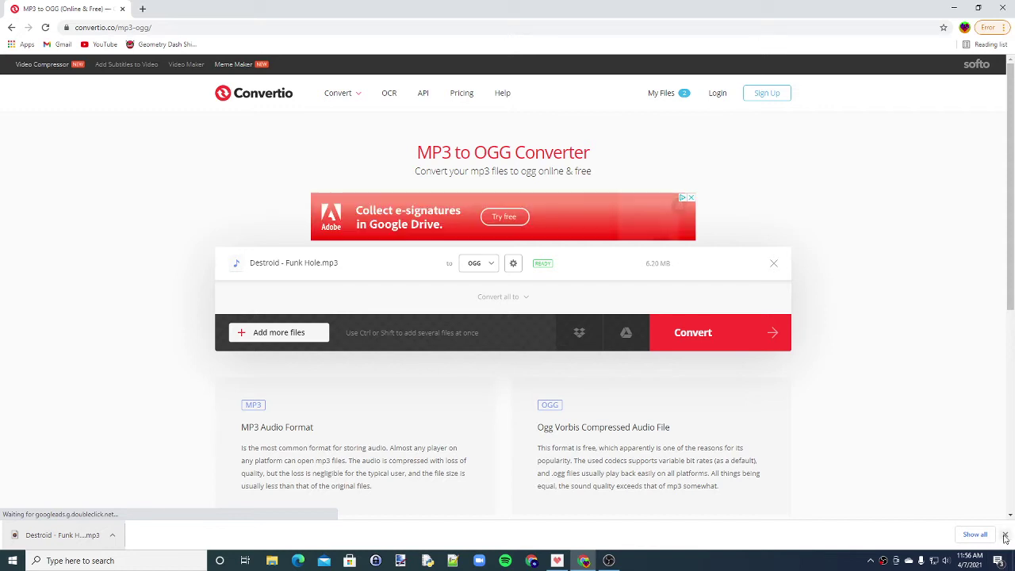
left_click(721, 330)
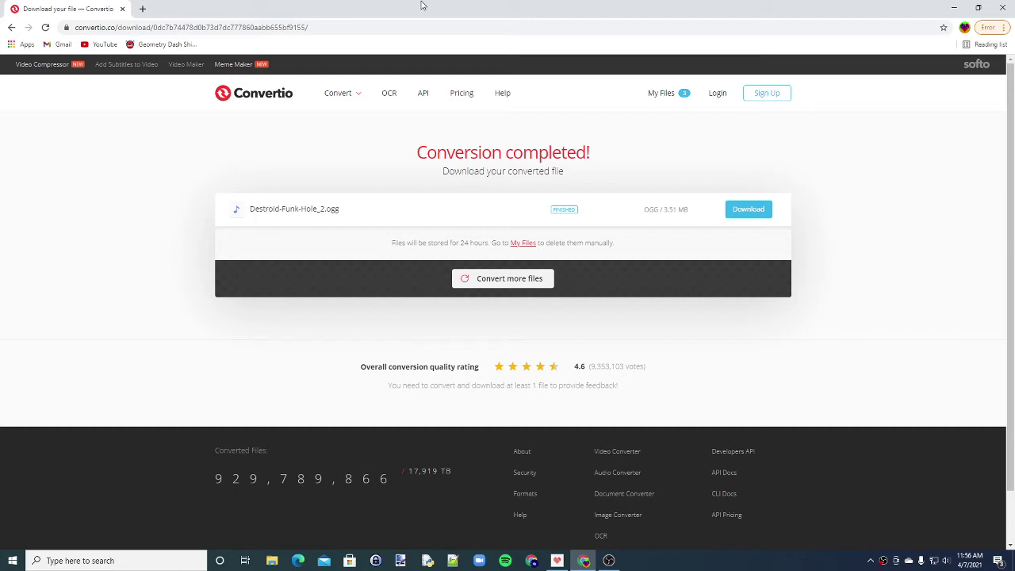
left_click(748, 208)
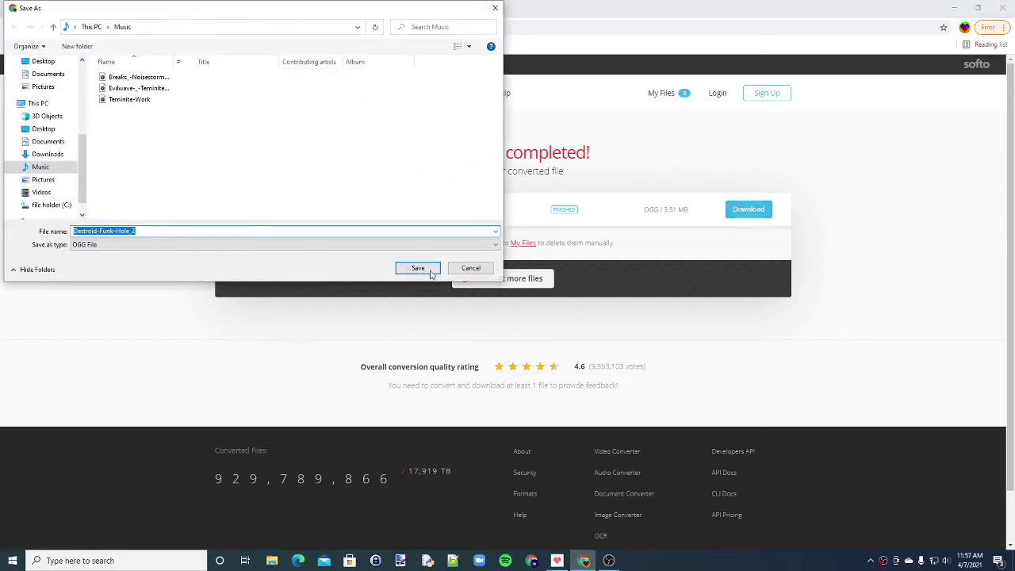
left_click(424, 270)
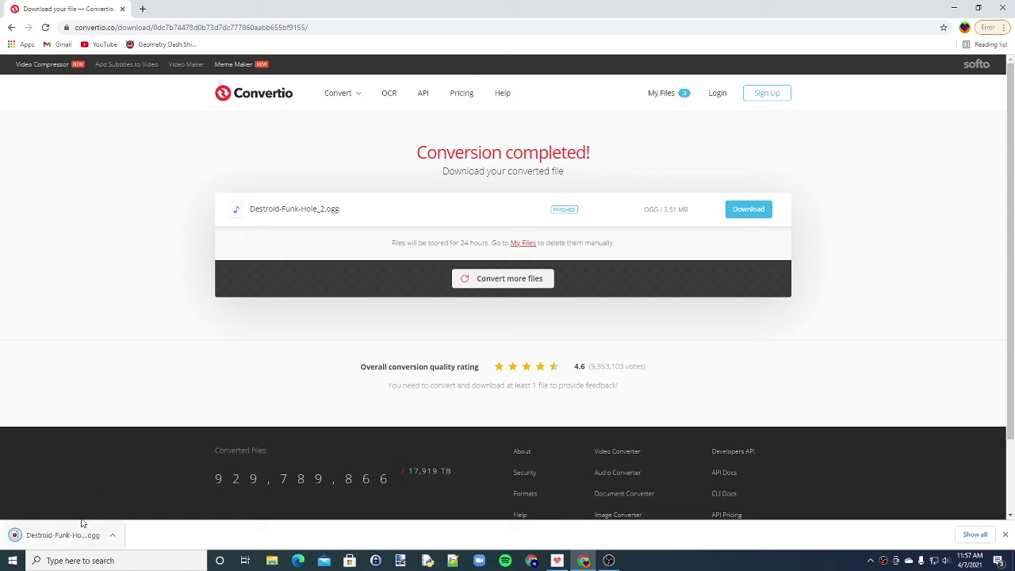
Close the download bar, minimize Chrome, and bring up the Project Arrhythmia editor
left_click(1005, 534)
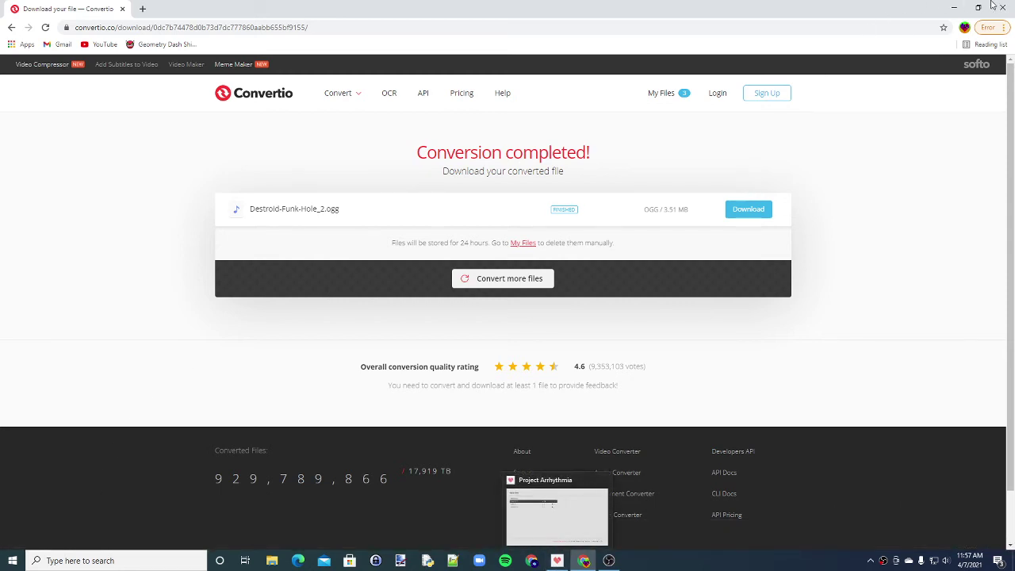
left_click(584, 561)
left_click(557, 561)
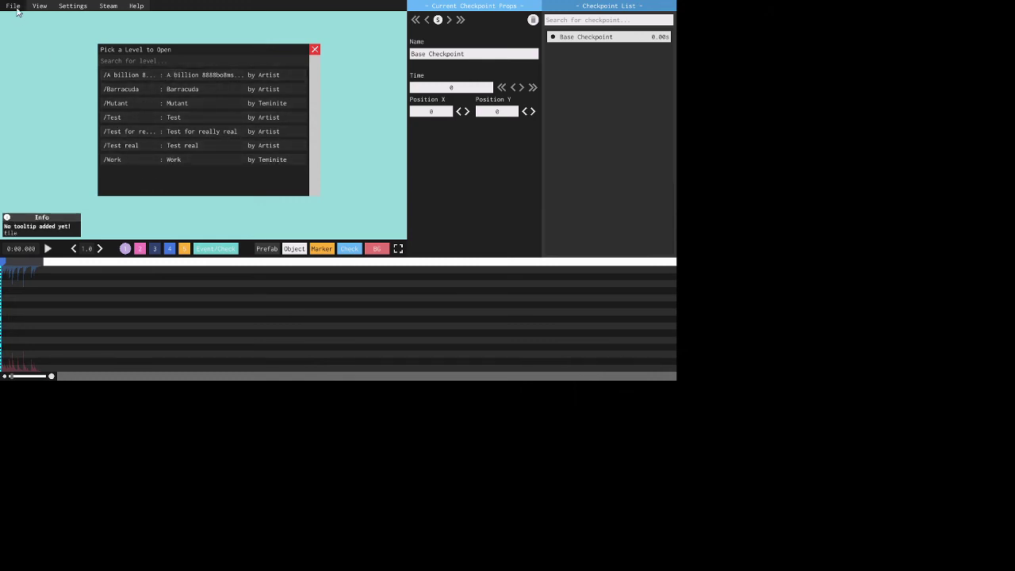
Start a new level from the File menu and name it 'Youtube level'
left_click(15, 7)
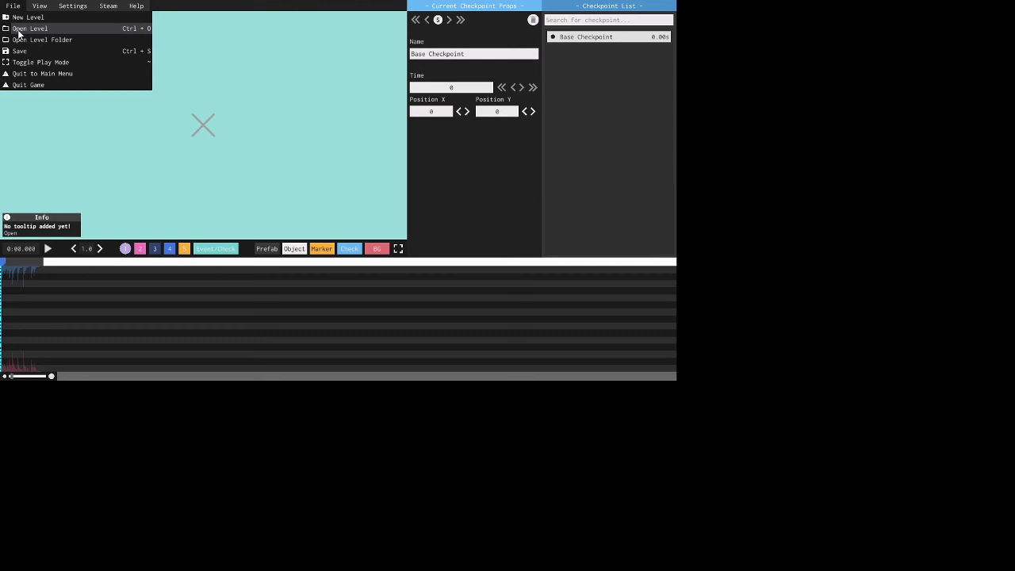
left_click(21, 21)
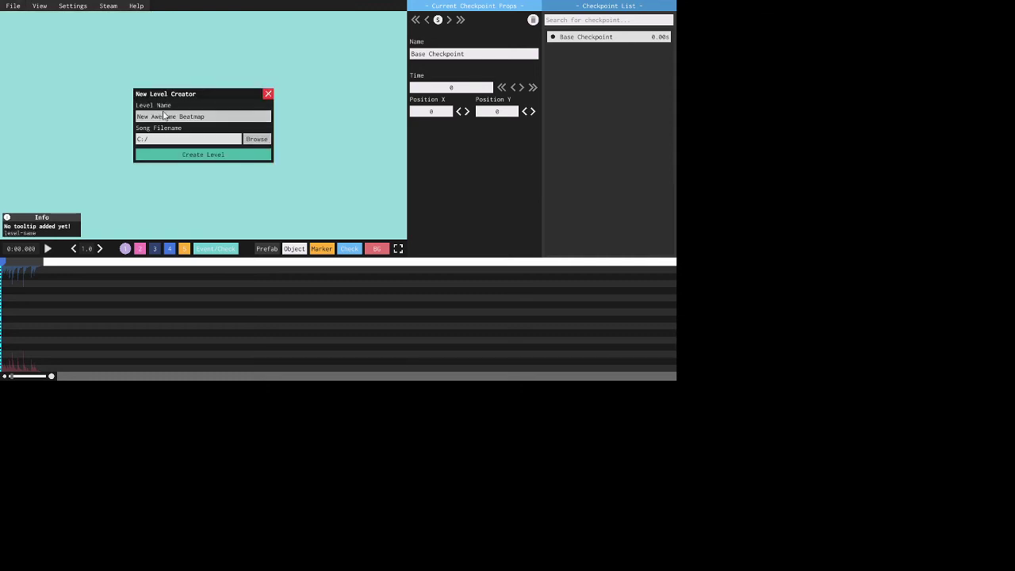
left_click(166, 115)
type("No")
left_click(141, 141)
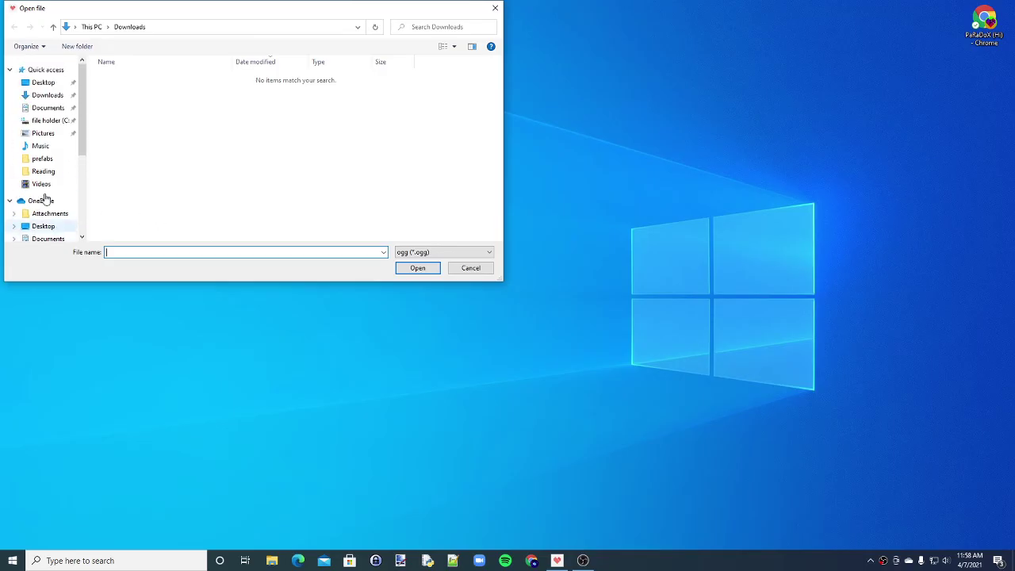
Pick Destroid-Funk-Hole from the Music folder as the level's song file
left_click(44, 146)
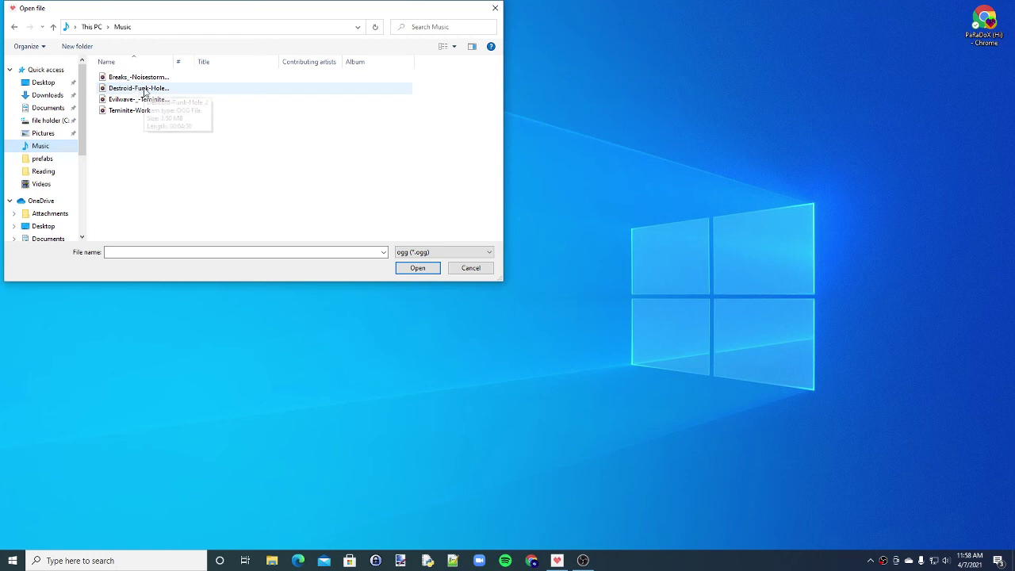
double_click(142, 89)
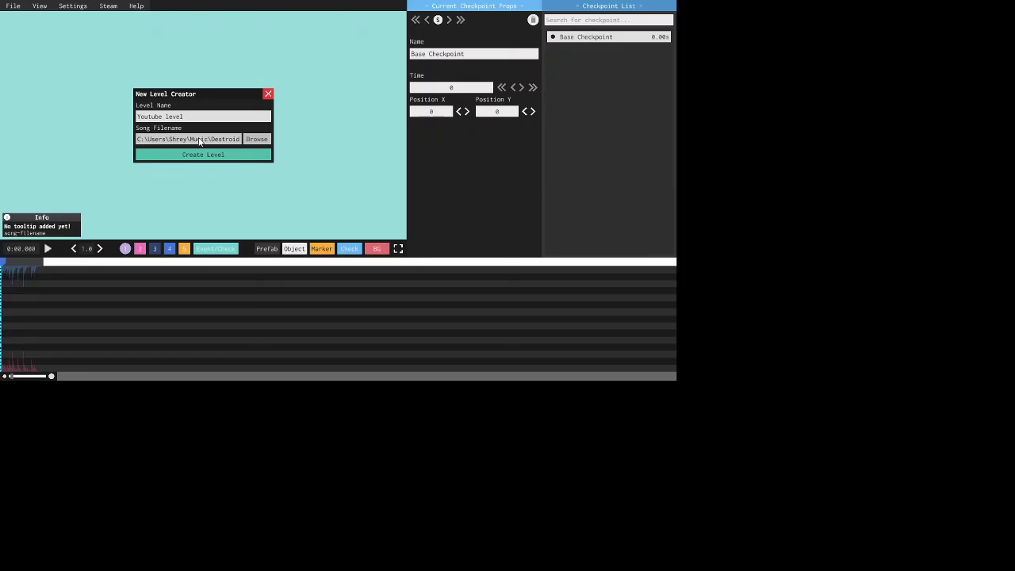
Create the level with the Funk Hole song, then pause and rewind playback to the start
left_click(202, 155)
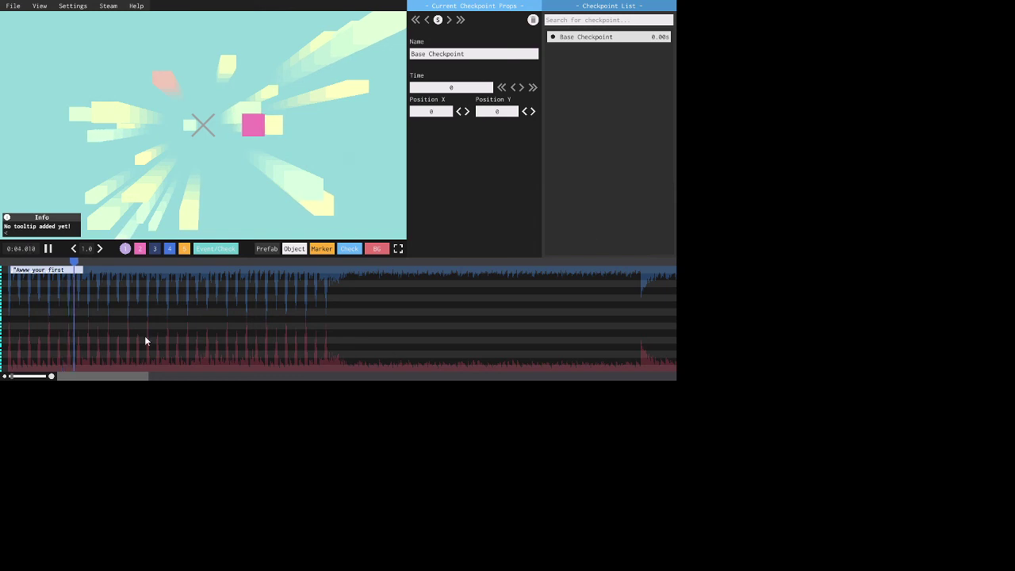
left_click(49, 249)
left_click_drag(44, 266, 7, 267)
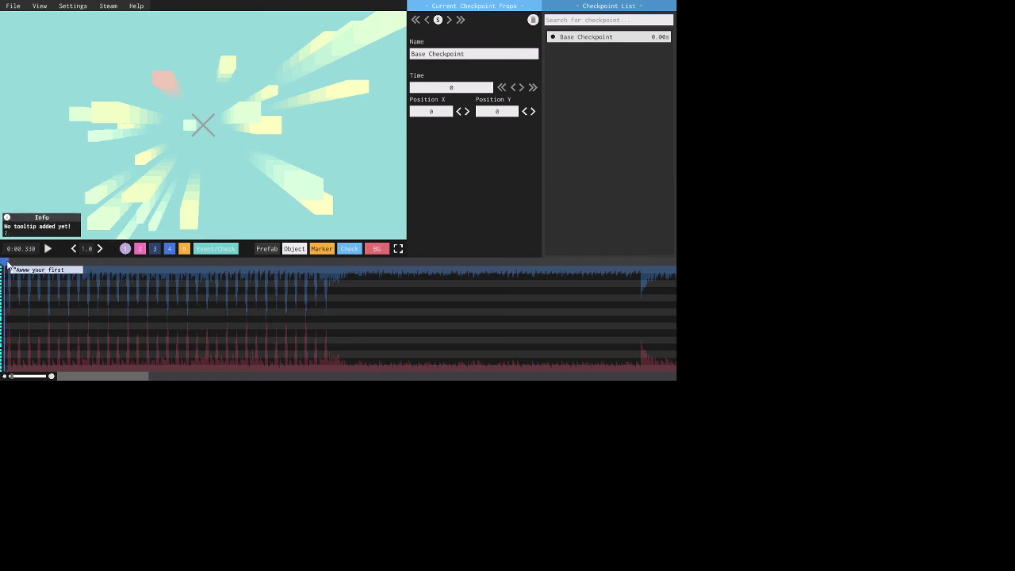
Save the Youtube level from the File menu
left_click(13, 7)
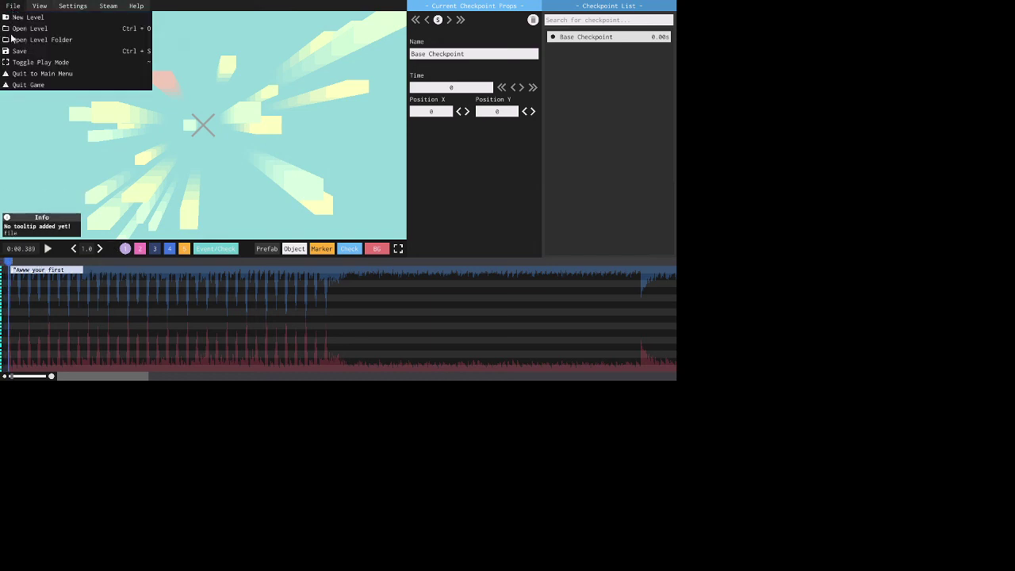
left_click(16, 50)
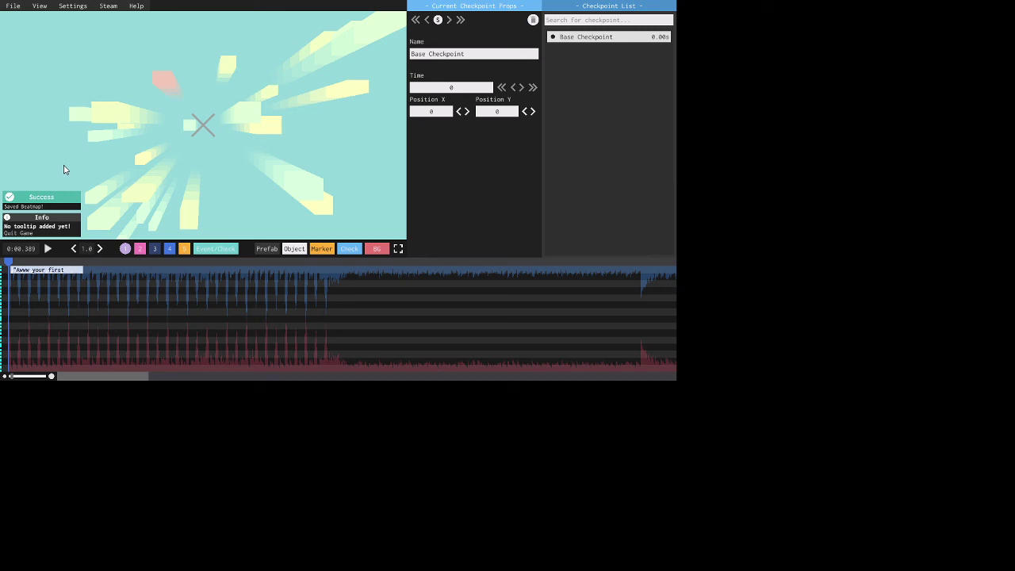